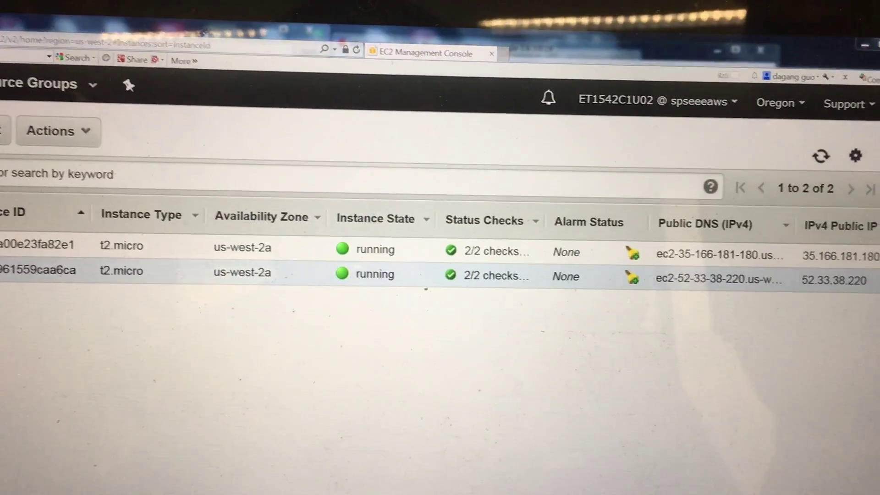
# - Glance at the ThingSpeak Miniproject charts, then return to the Node-RED flow editor
pyautogui.hotkey('alt', 'Tab')
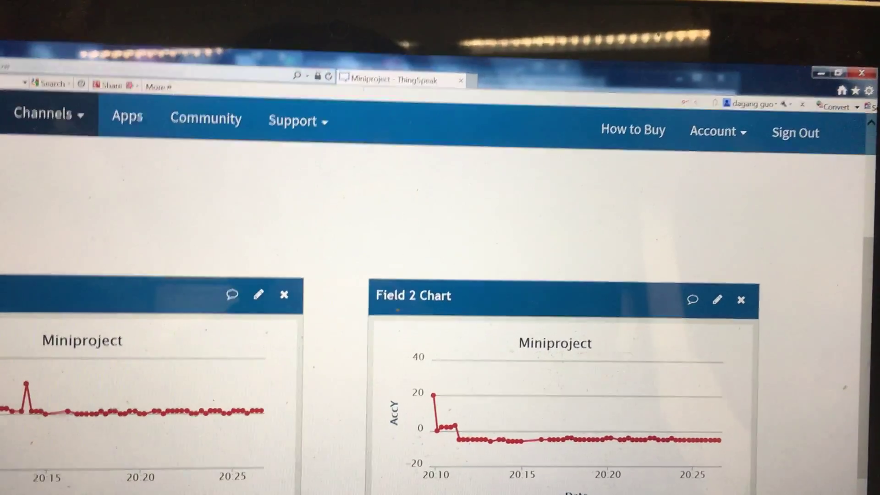
pyautogui.hotkey('alt', 'Tab')
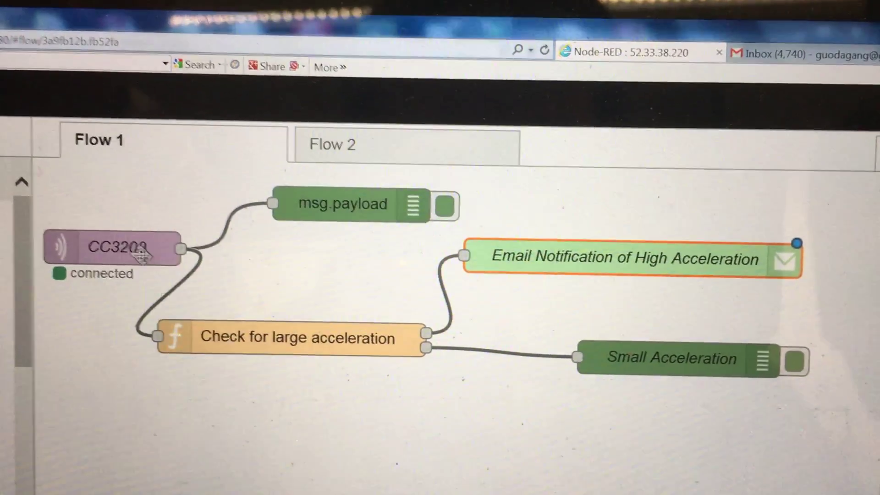
# - Inspect the CC3200 MQTT input node's subscription settings, leaving them unchanged
pyautogui.click(120, 253)
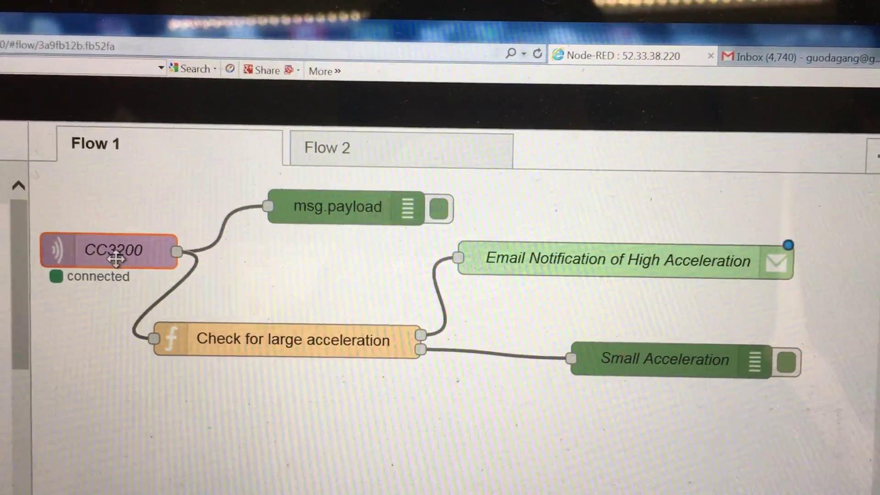
pyautogui.doubleClick(116, 255)
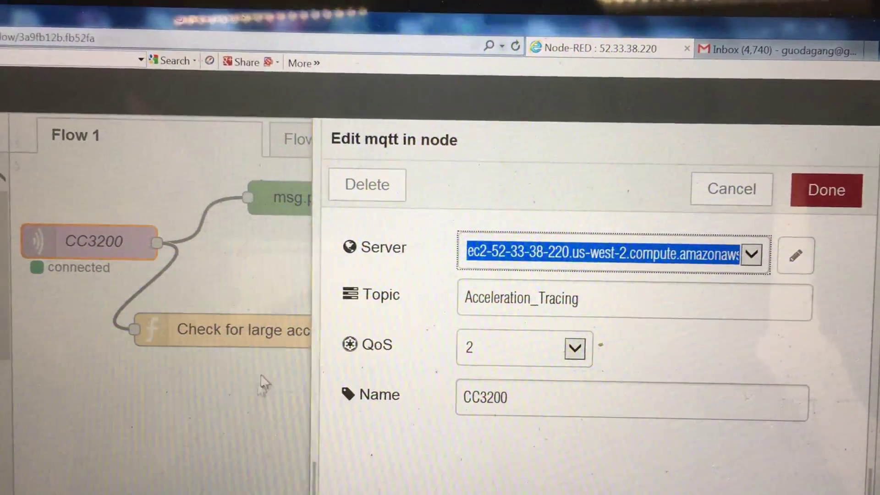
pyautogui.press('Escape')
# - Review the 'Check for large acceleration' function code, leaving it unchanged
pyautogui.click(260, 333)
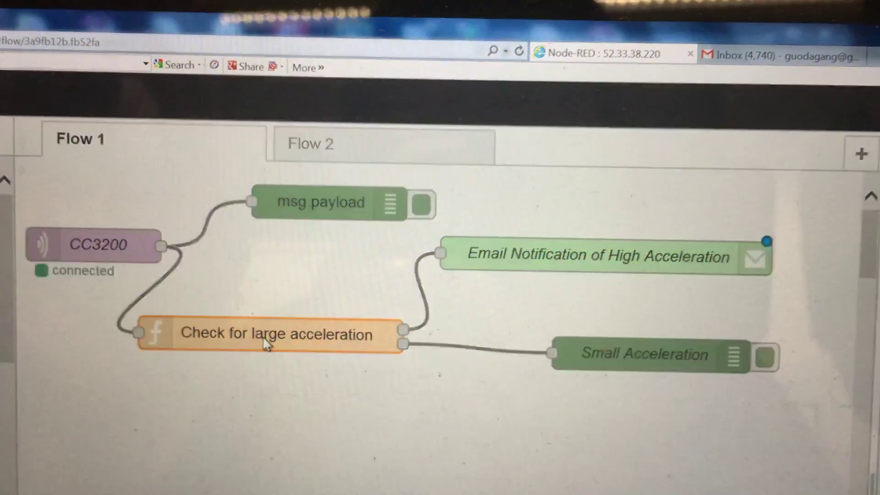
pyautogui.doubleClick(266, 337)
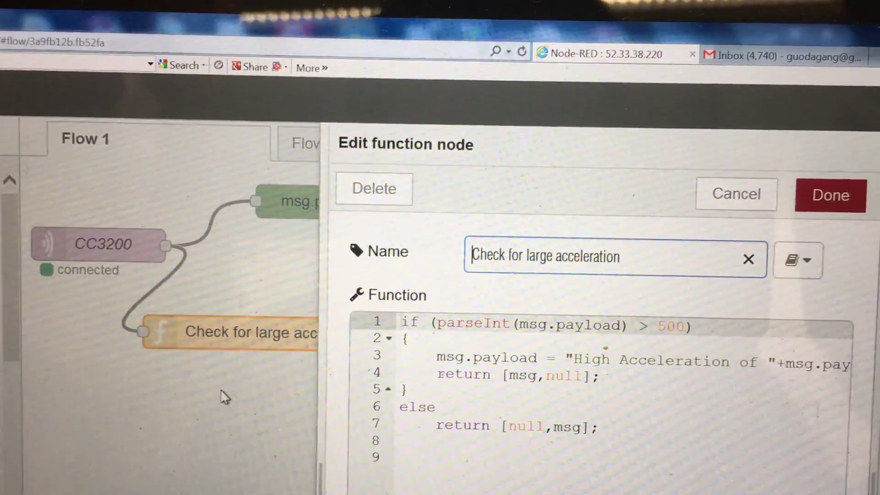
pyautogui.press('Escape')
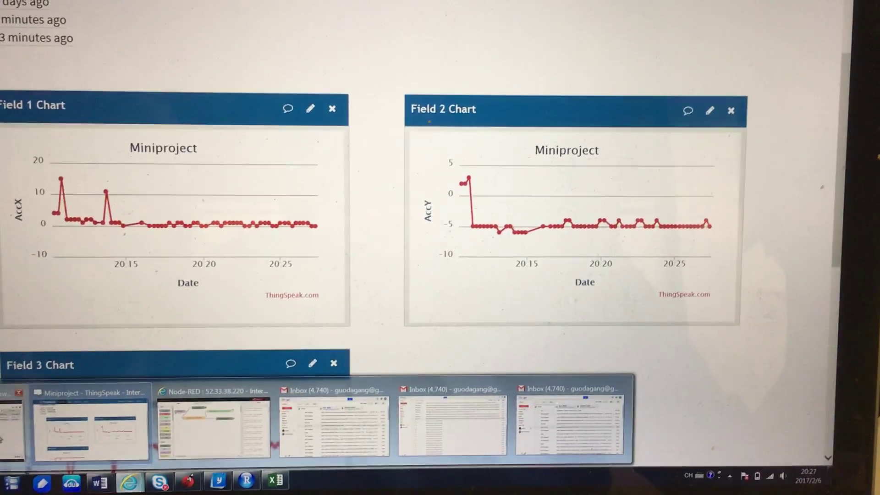
# - Check the Email Notification node's Gmail SMTP settings, then view the Acceleration_Tracing alerts in Gmail
pyautogui.click(21, 419)
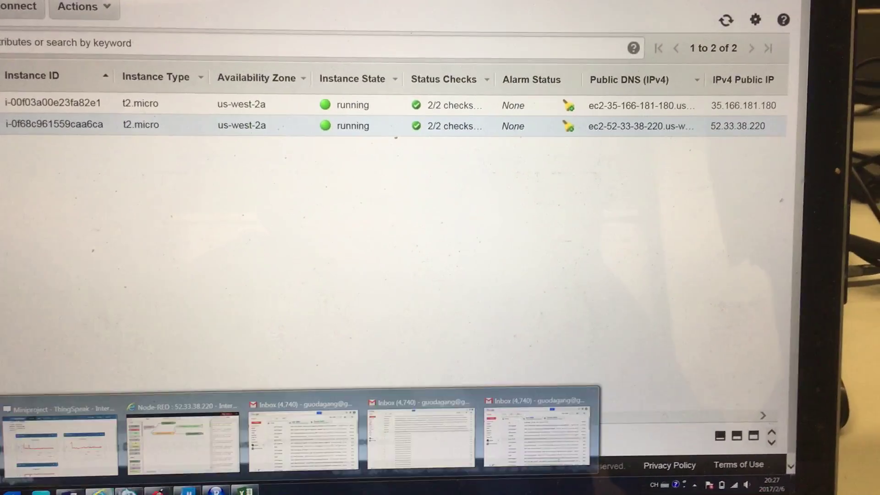
pyautogui.click(168, 447)
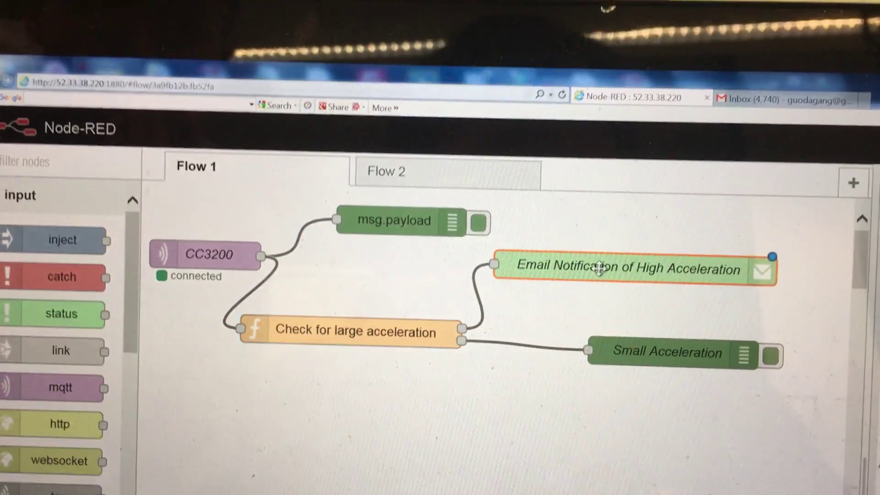
pyautogui.doubleClick(638, 297)
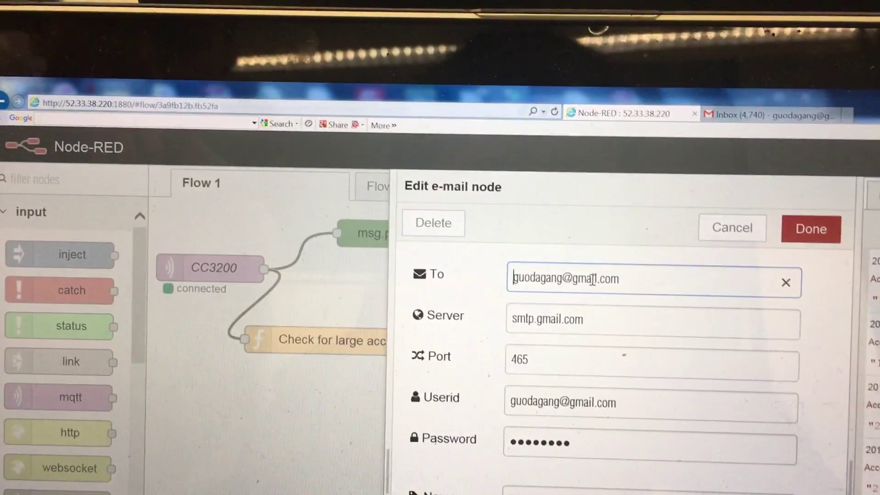
pyautogui.press('Escape')
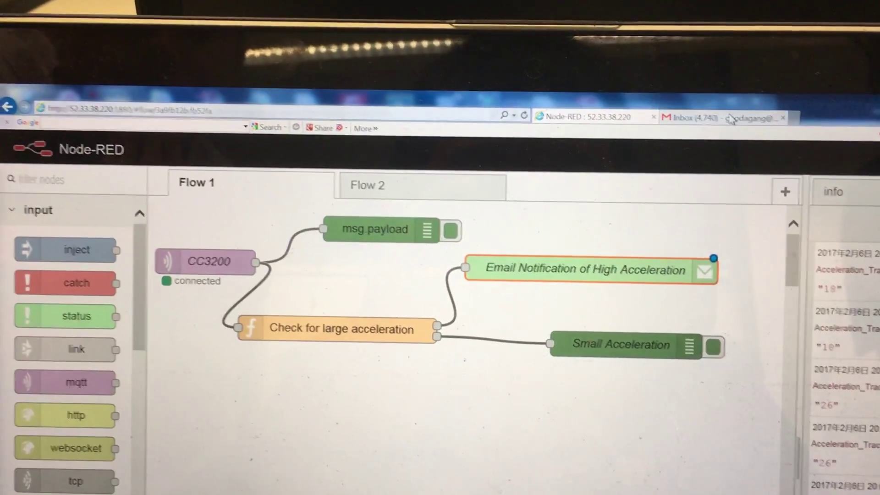
pyautogui.click(709, 126)
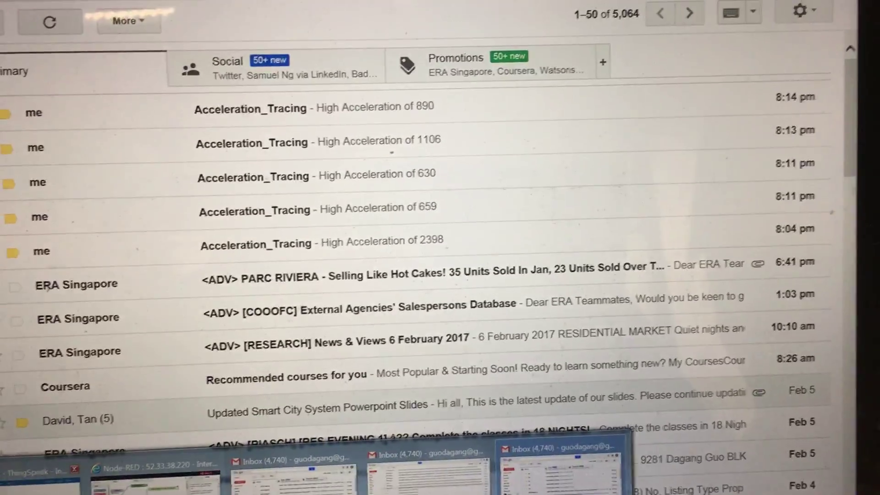
pyautogui.scroll(-5, 153, 158)
pyautogui.scroll(8, 154, 226)
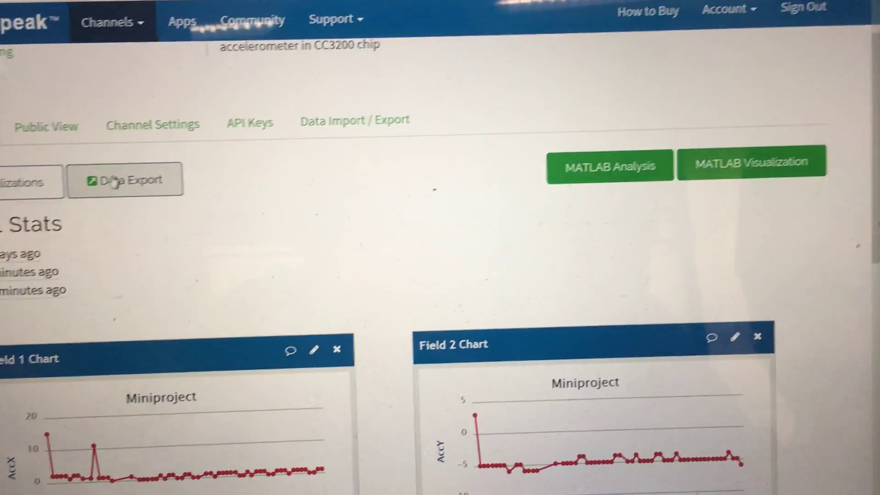
pyautogui.click(117, 192)
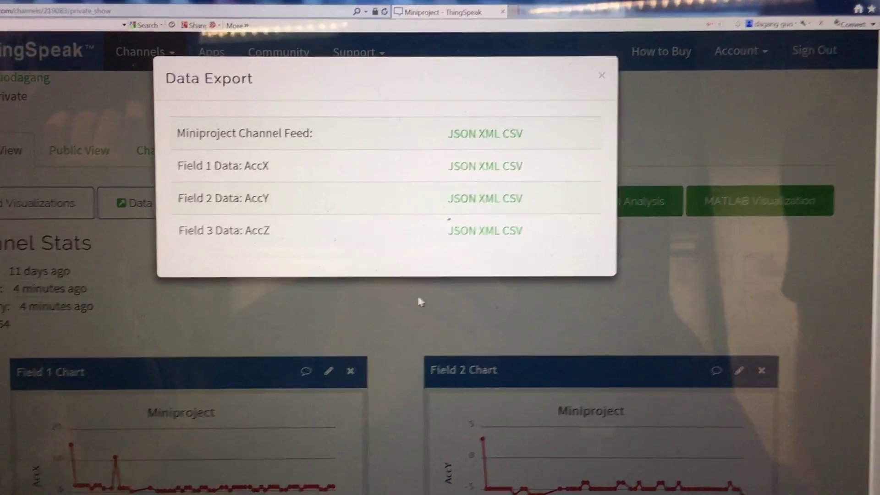
pyautogui.click(419, 299)
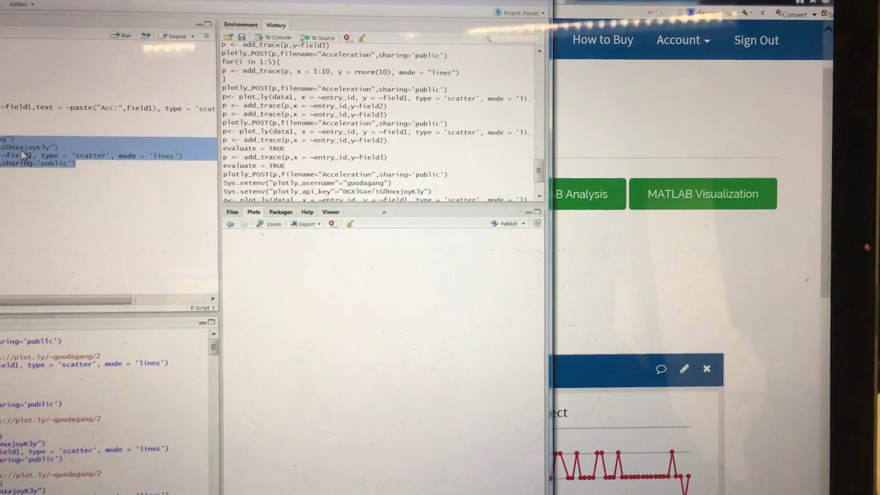
# - Run the copied Plotly credential and plot_ly lines in the RStudio console to publish the field1 chart
pyautogui.rightClick(24, 156)
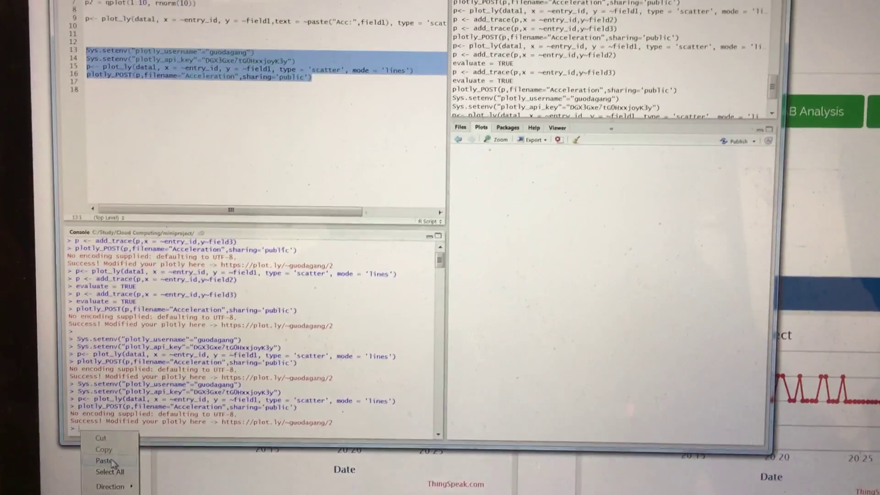
pyautogui.click(150, 463)
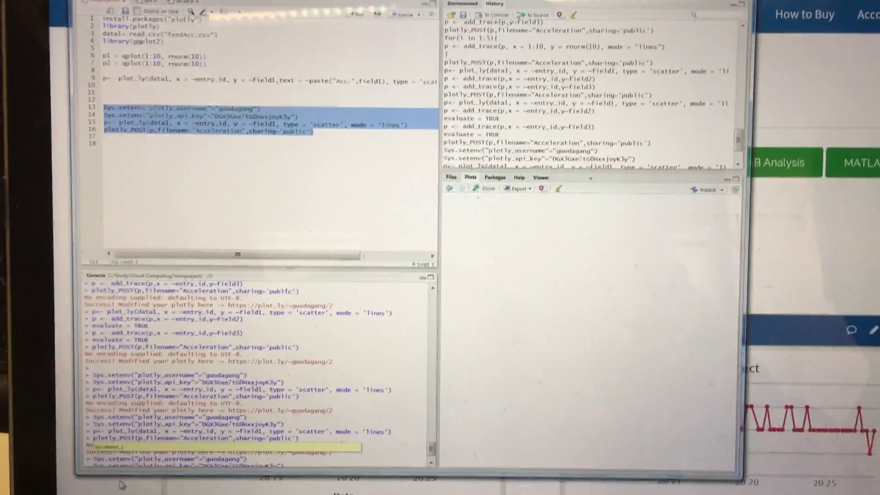